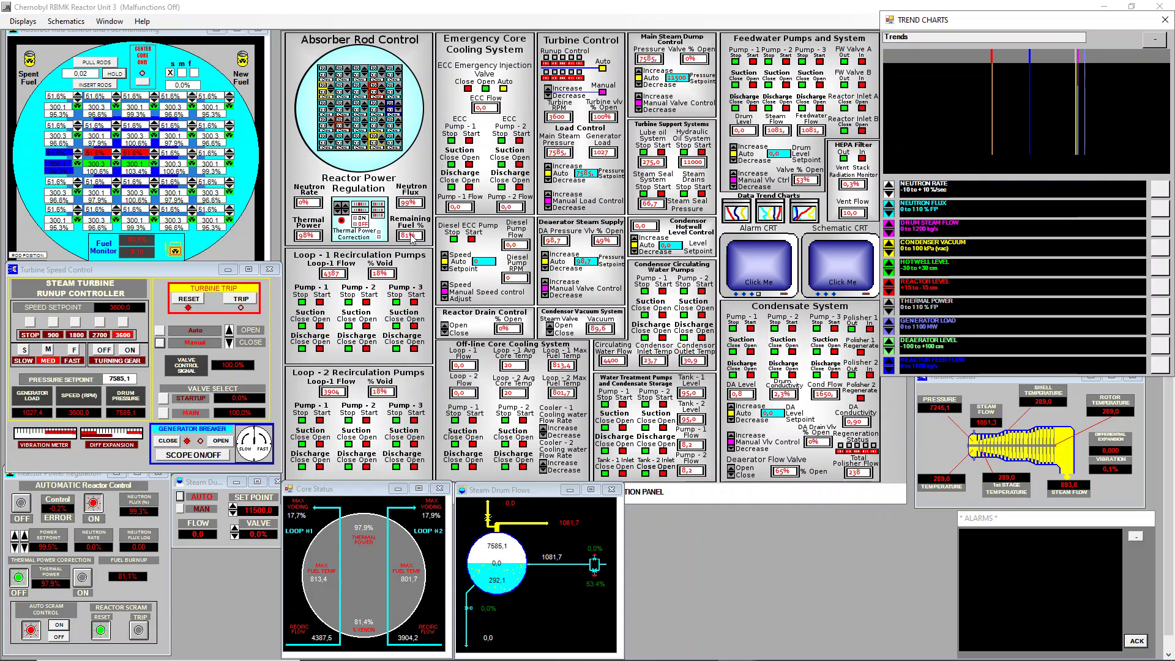
Find and launch Cheat Engine 7.0 and shift its window slightly over the reactor simulator
click(120, 650)
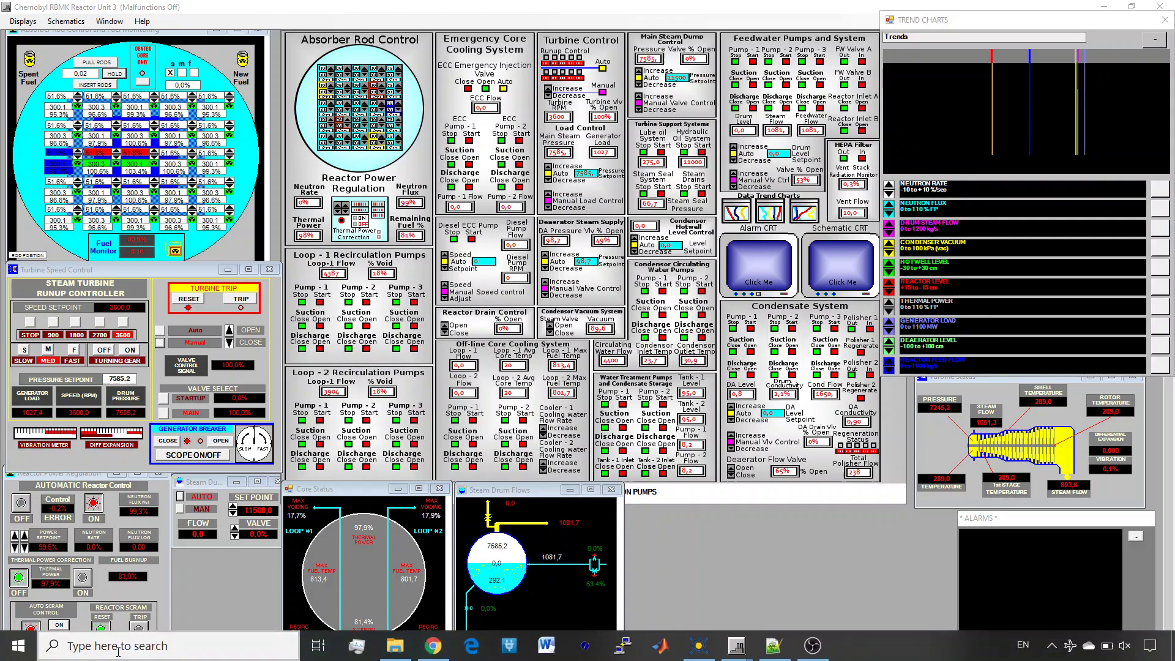
text(che)
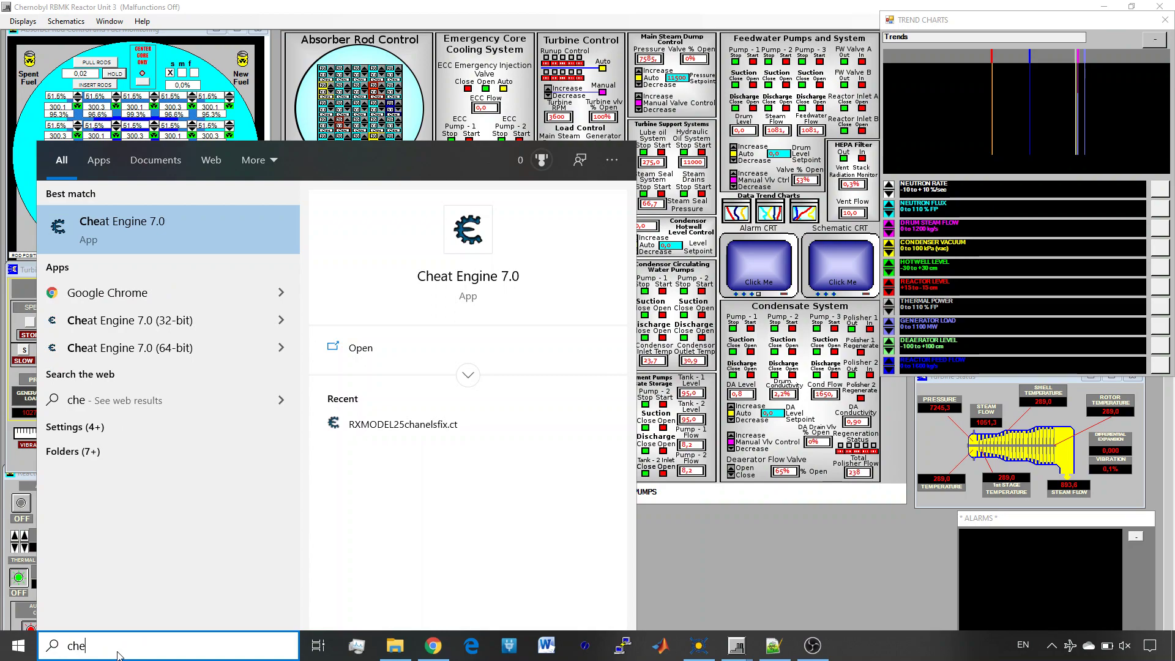
key(Return)
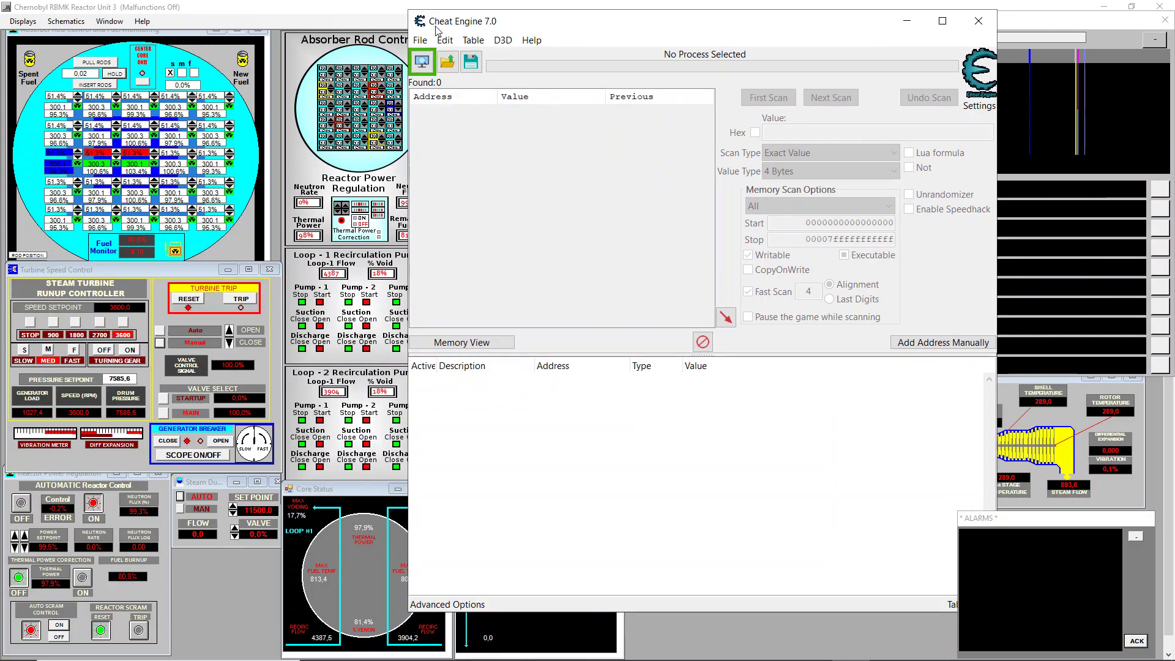
drag(447, 11, 427, 7)
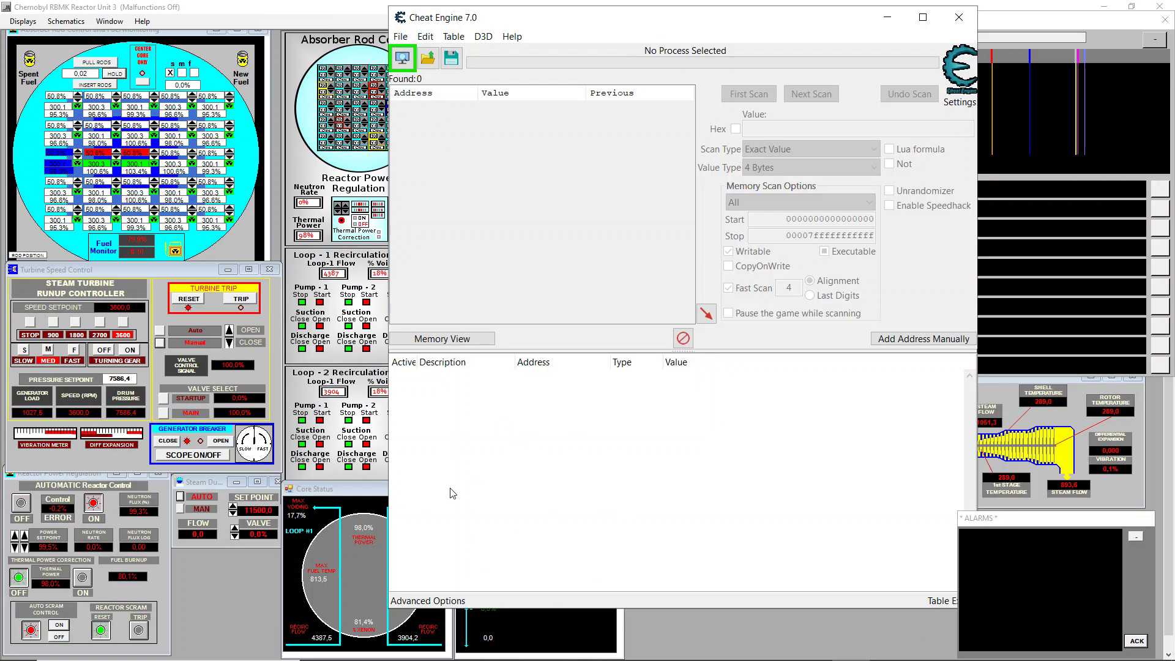
Attach Cheat Engine to the Chernobyl RBMK Reactor Unit 3 process, declining to load the associated RXMODEL.ct table
click(404, 37)
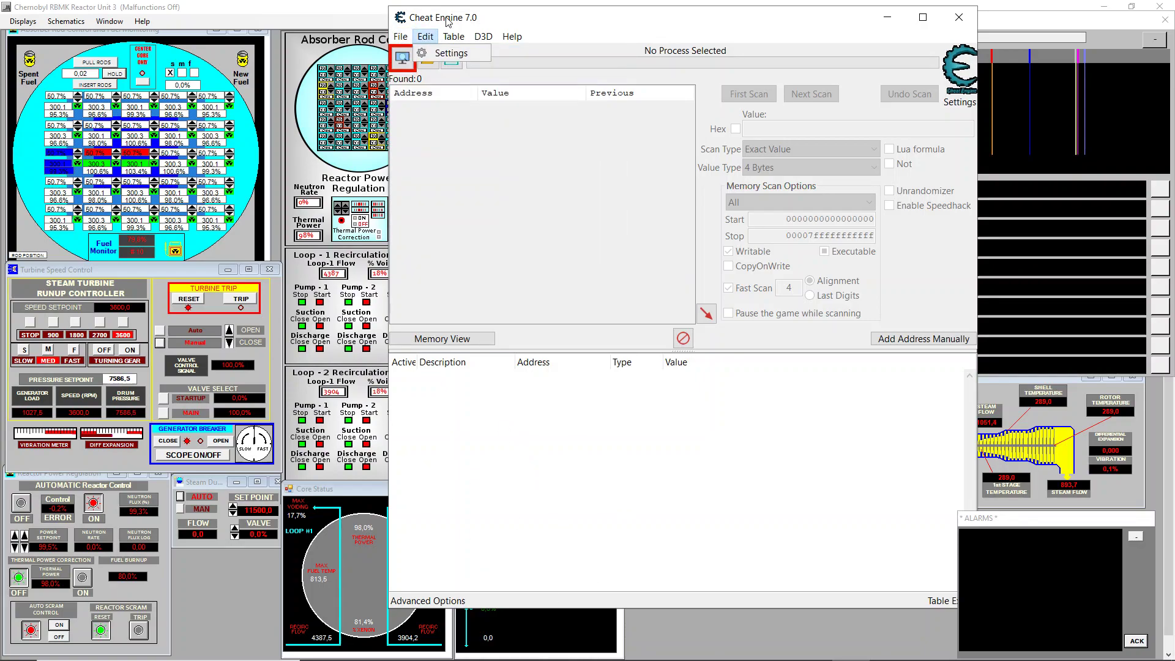
click(402, 59)
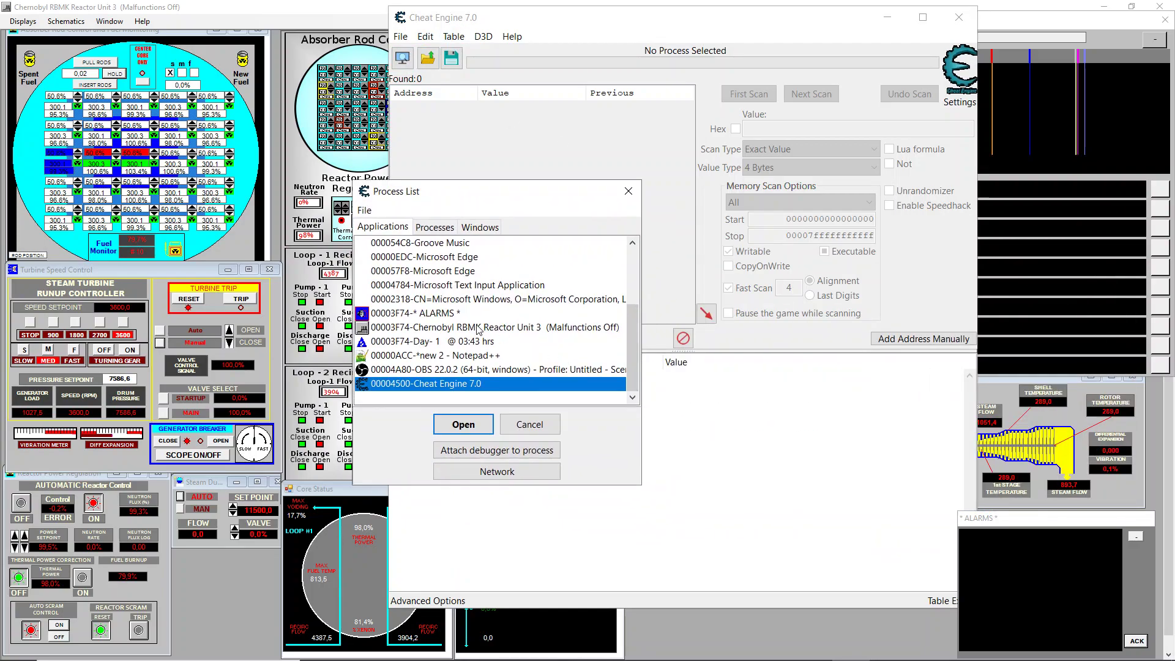
click(478, 330)
click(465, 425)
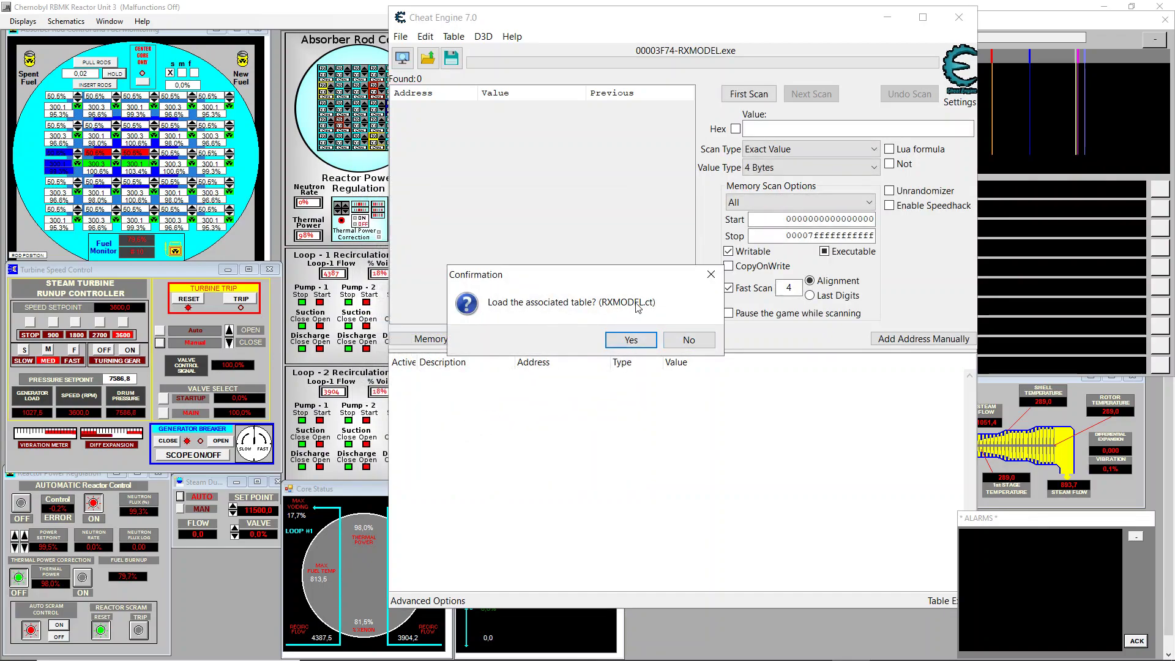
click(686, 340)
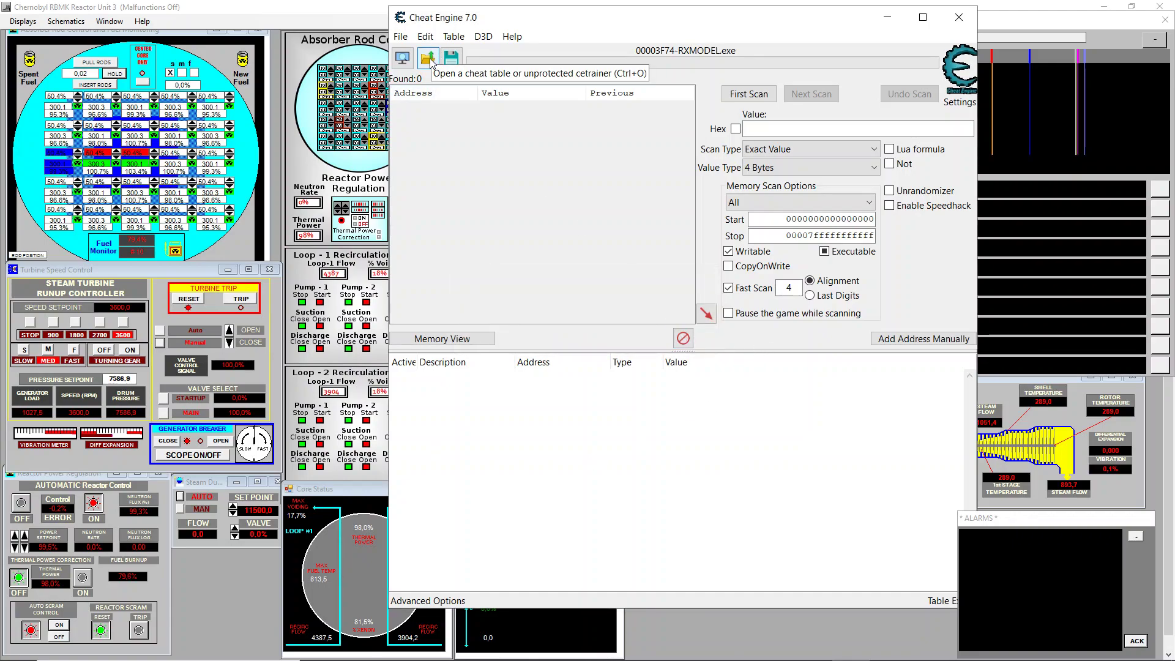
Load the existing cheat table RXMODEL_25chanels+xenon.ct from My Cheat Tables
click(401, 37)
click(435, 146)
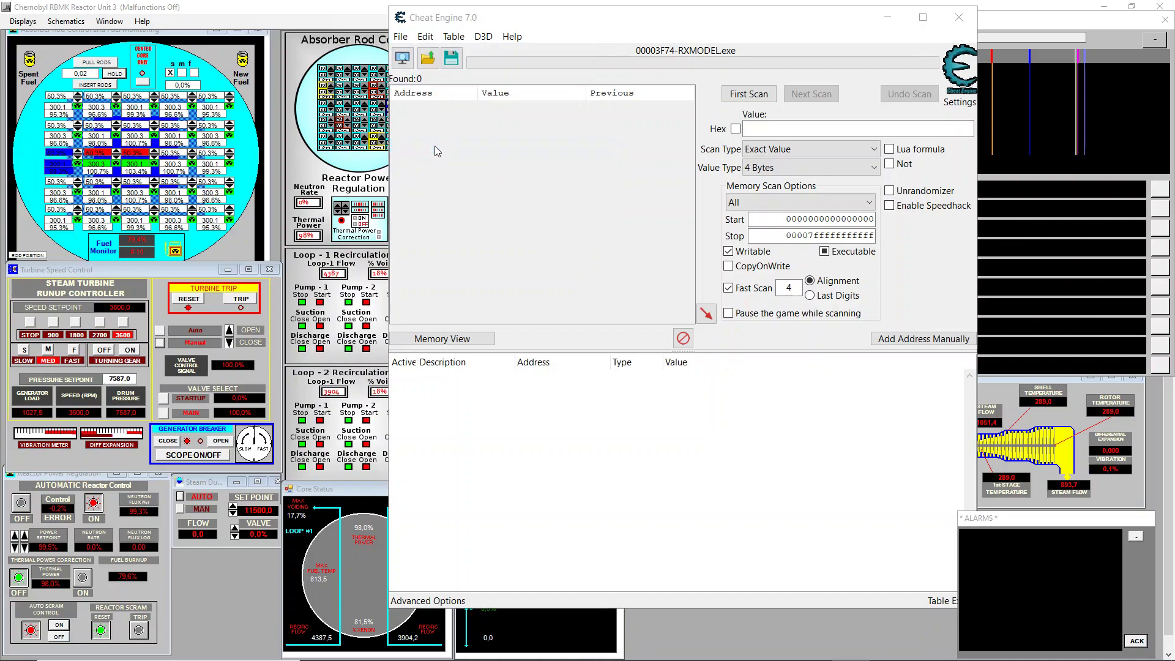
click(601, 169)
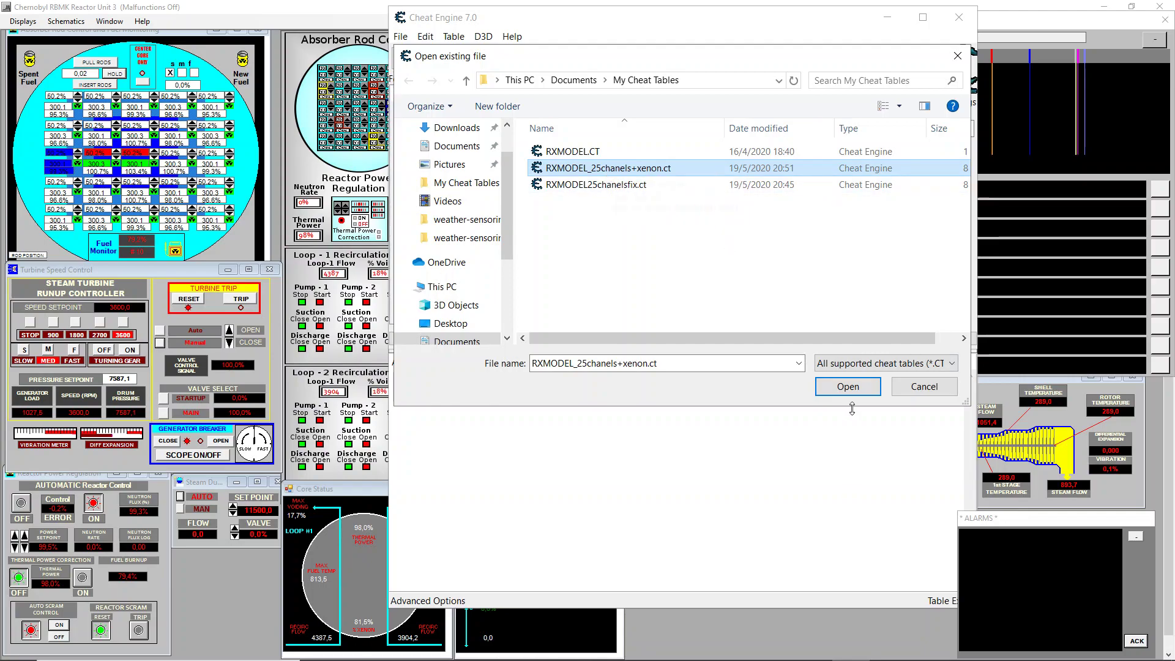
click(847, 388)
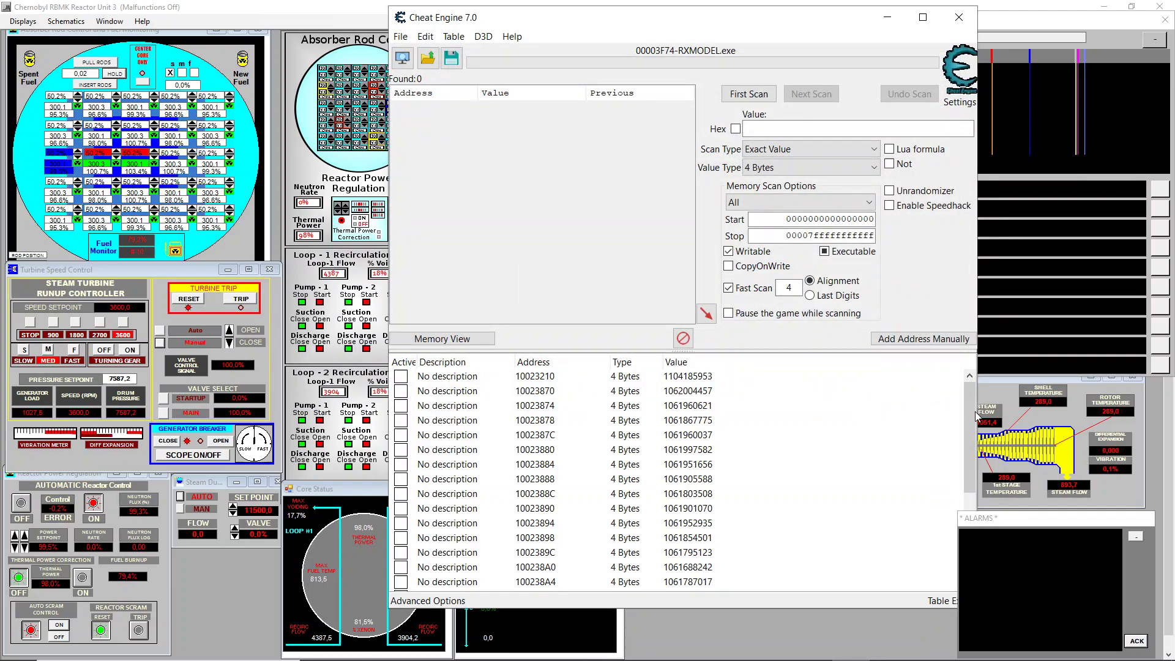
Review the loaded address records and compare them with the core channels in the reactor simulator
click(453, 380)
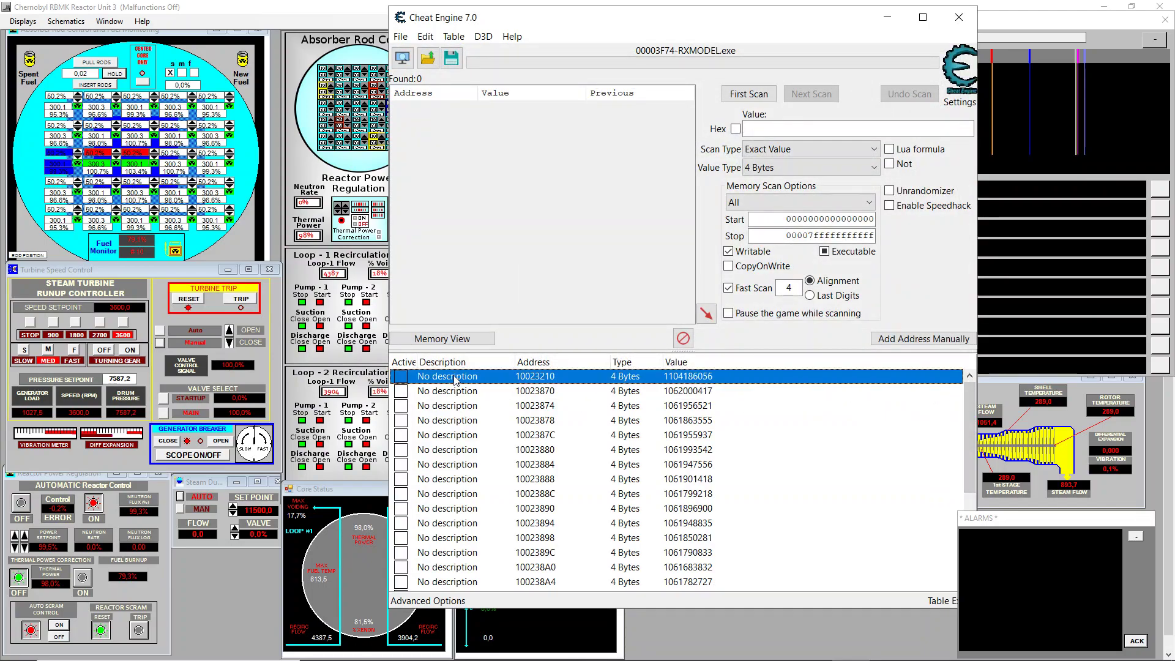
click(536, 397)
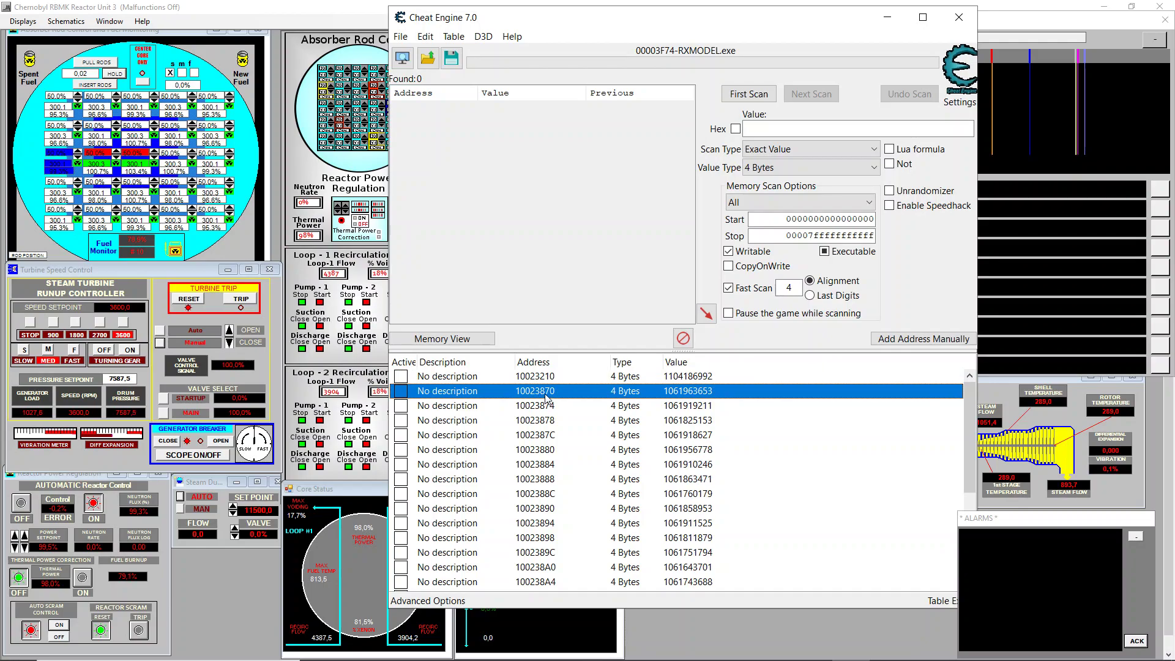
scroll(575, 417, down, 4)
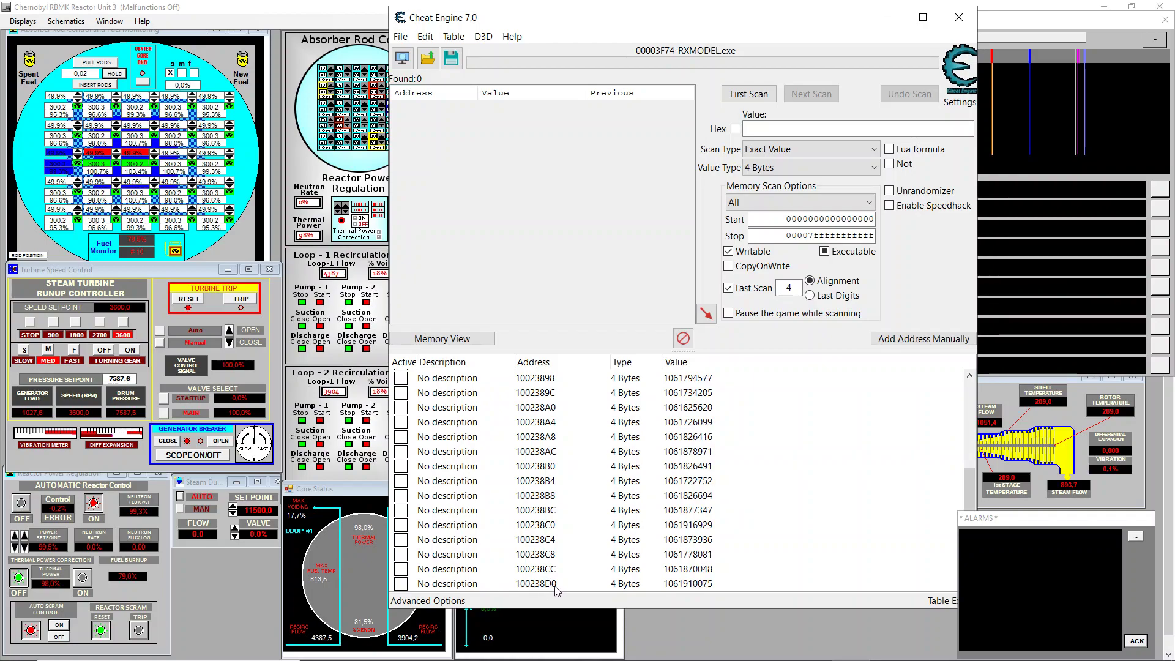
scroll(564, 571, up, 4)
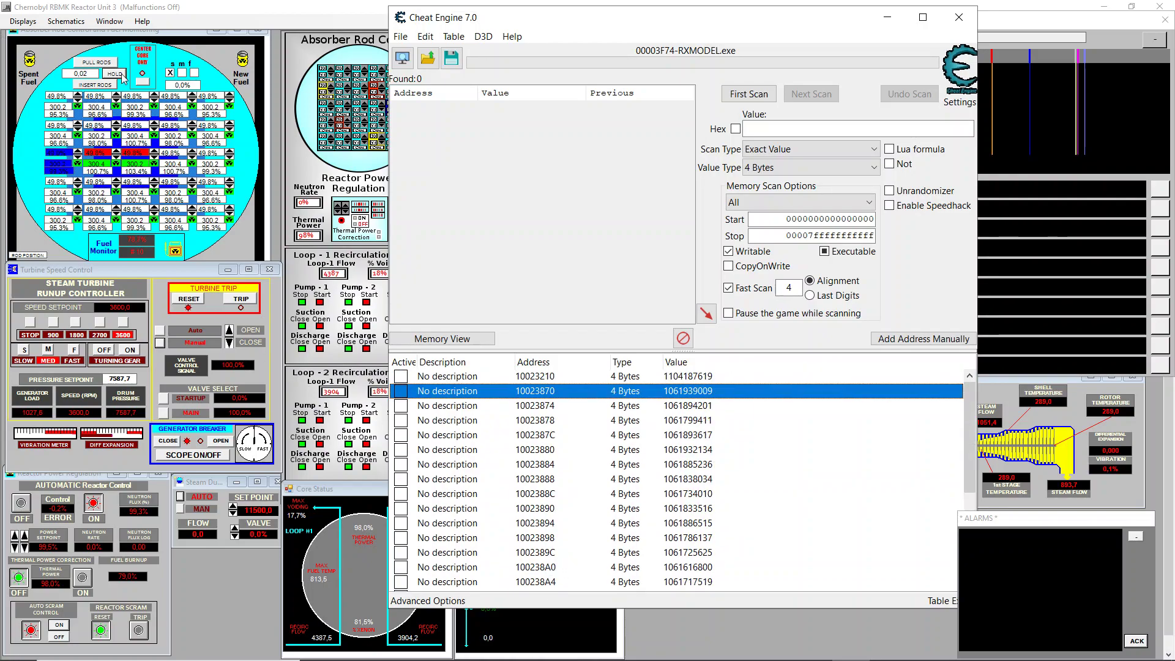
click(59, 54)
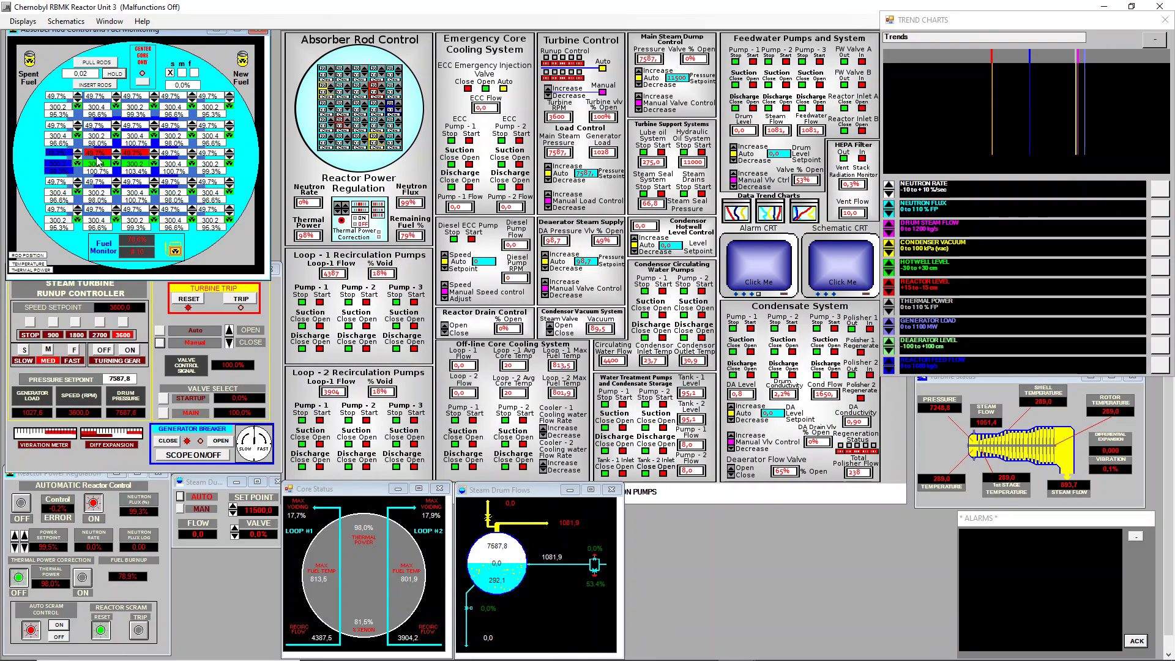
click(850, 645)
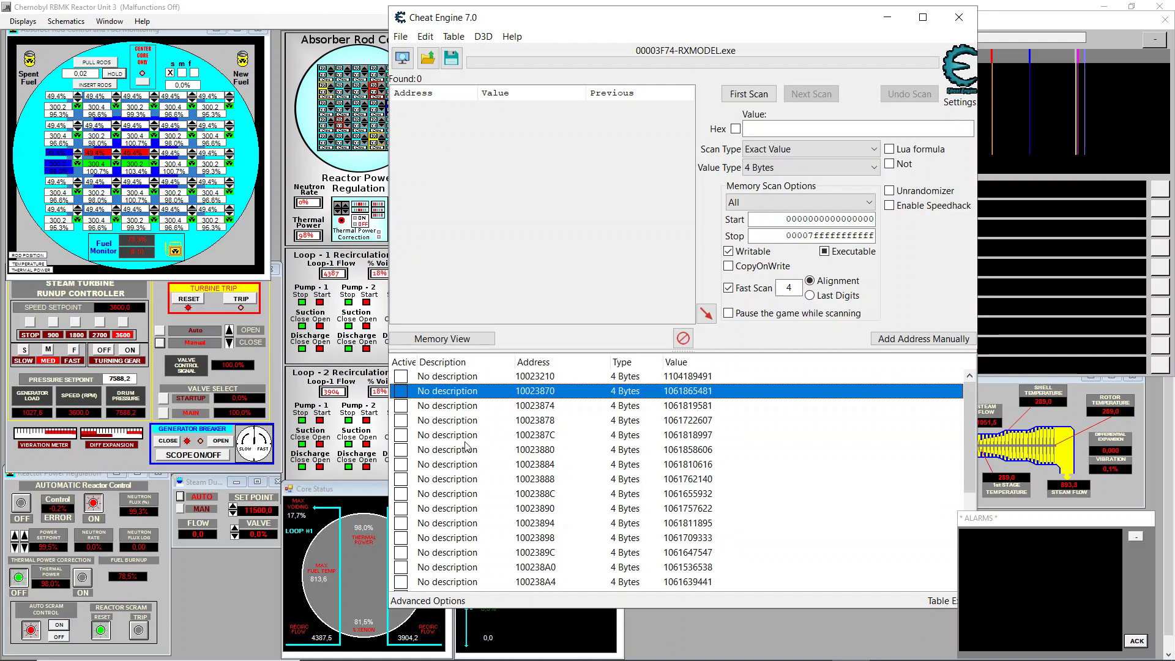
Freeze the address records from 10023870 through 1002389C in the cheat table
click(401, 391)
click(401, 405)
click(401, 420)
click(401, 434)
click(401, 449)
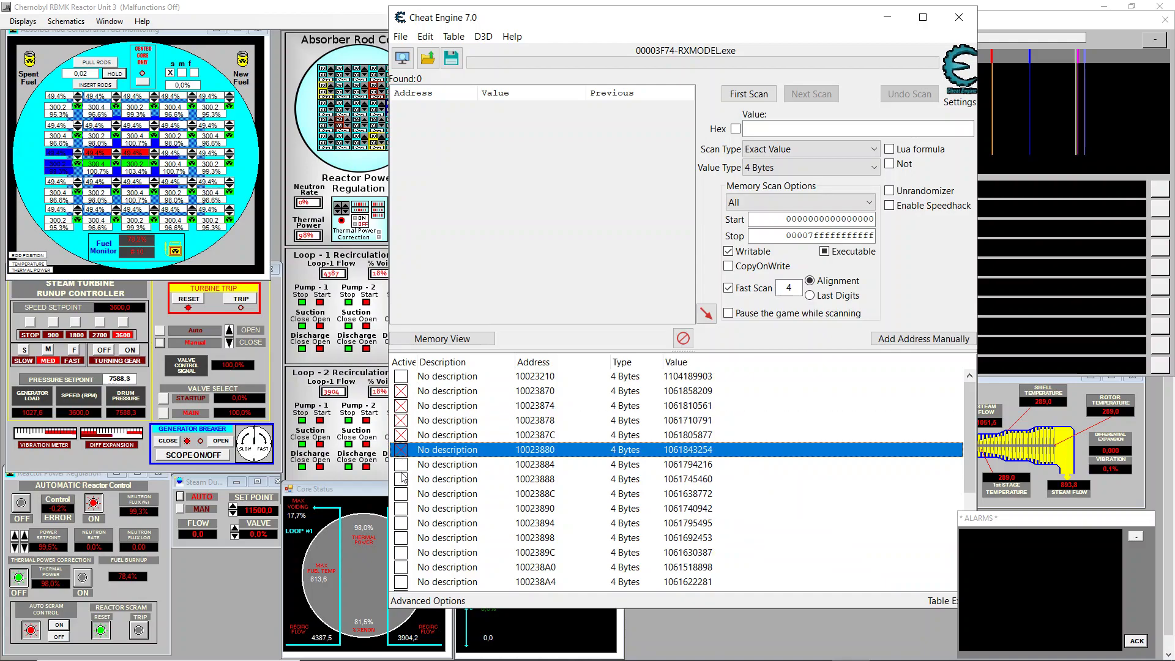
click(401, 464)
click(401, 479)
click(401, 493)
click(401, 508)
click(401, 523)
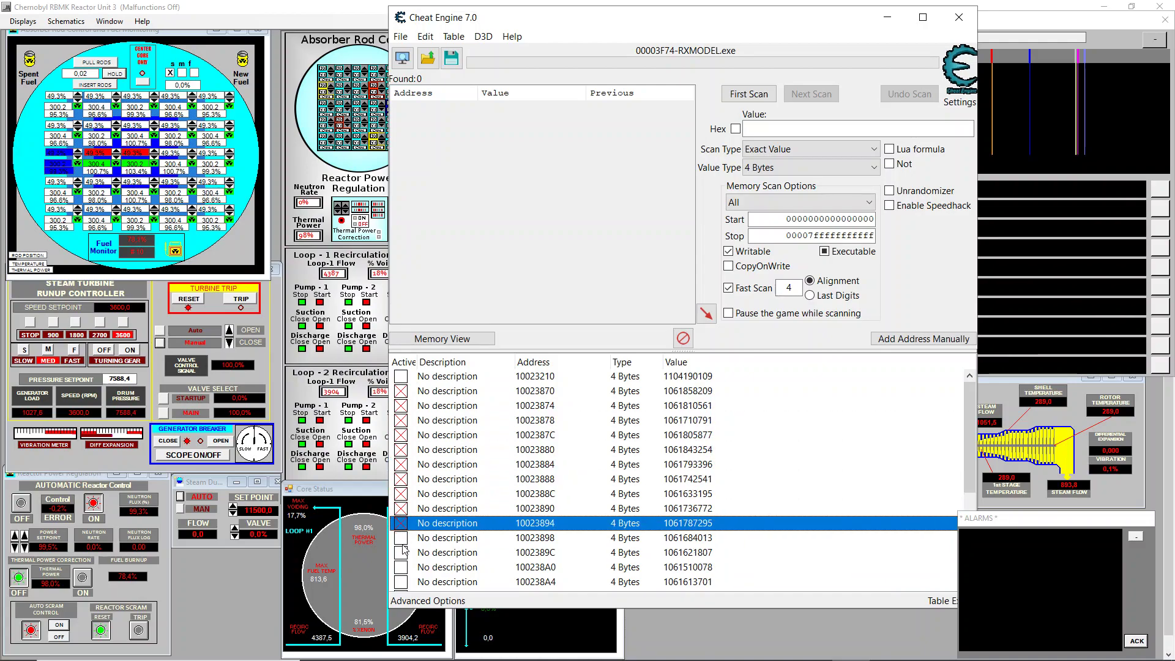
click(401, 537)
click(401, 552)
click(401, 567)
right_click(764, 422)
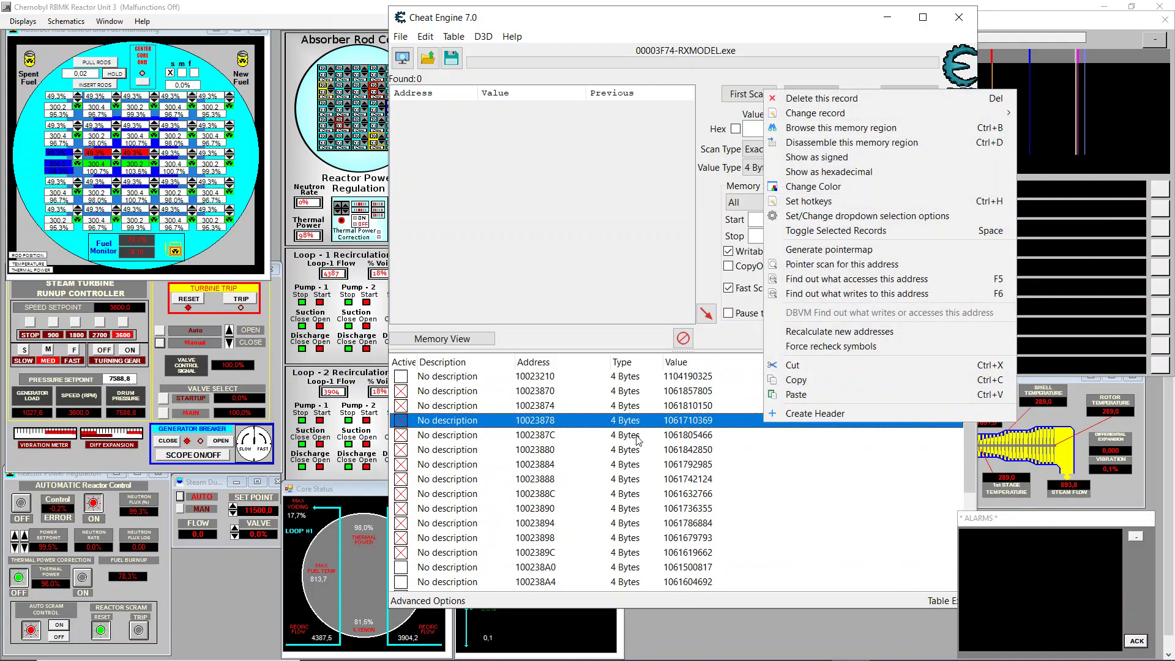
click(509, 426)
right_click(509, 426)
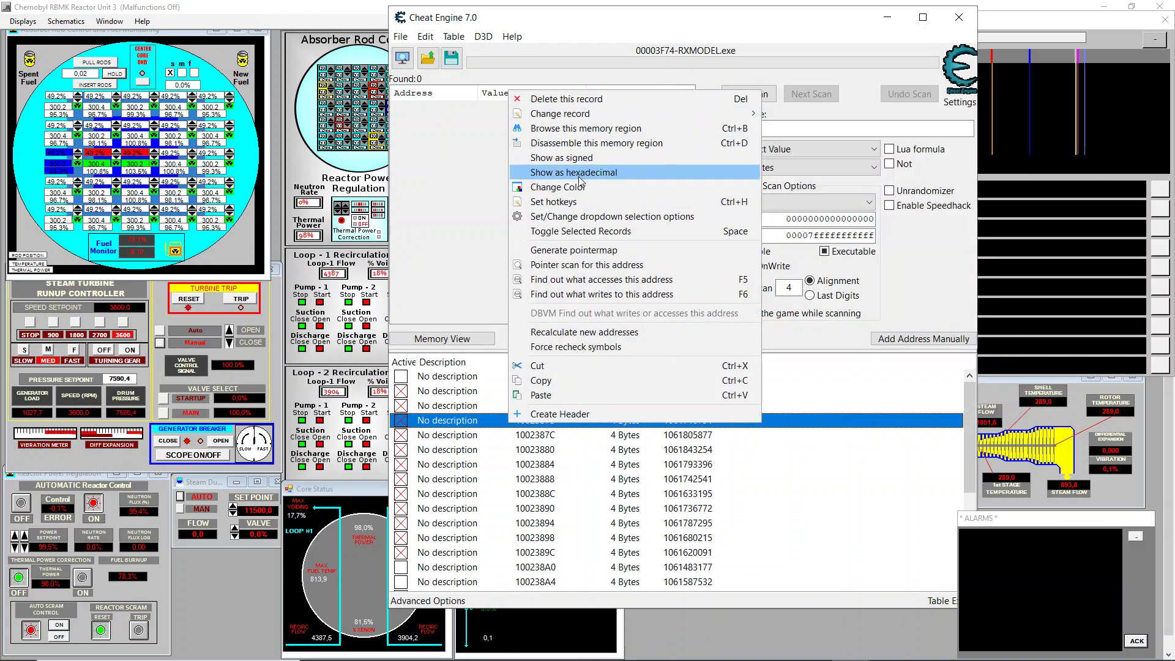
click(537, 510)
Freeze the remaining address records from 100238A0 through 100238D0 in the cheat table
scroll(532, 508, down, 2)
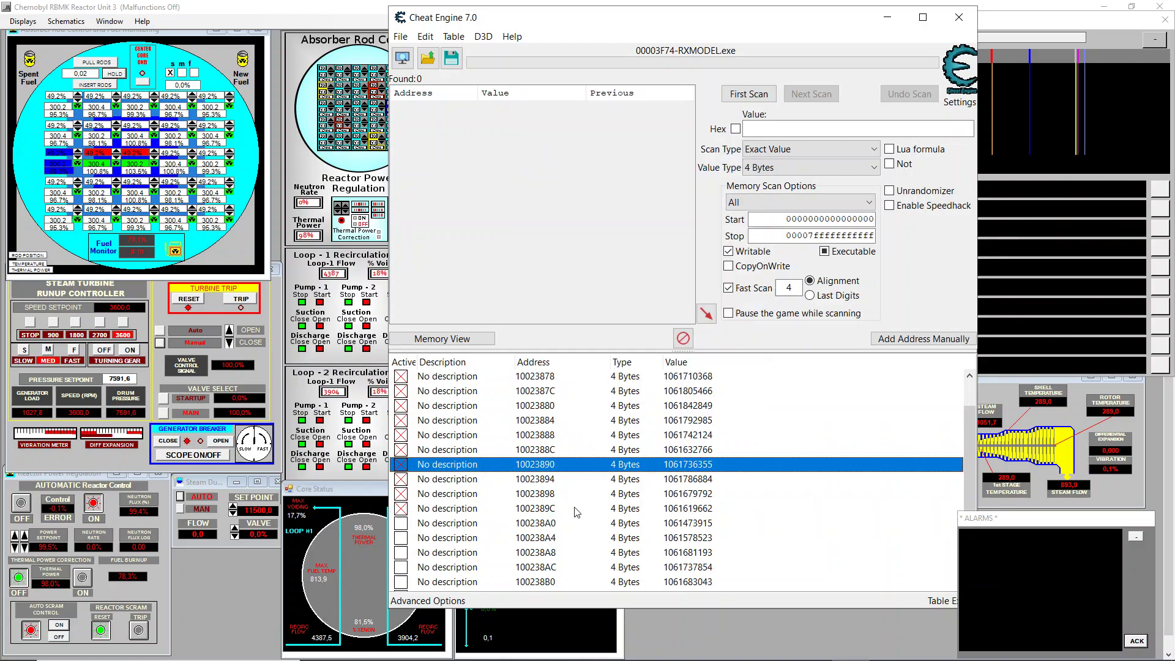
click(402, 496)
click(401, 510)
click(401, 525)
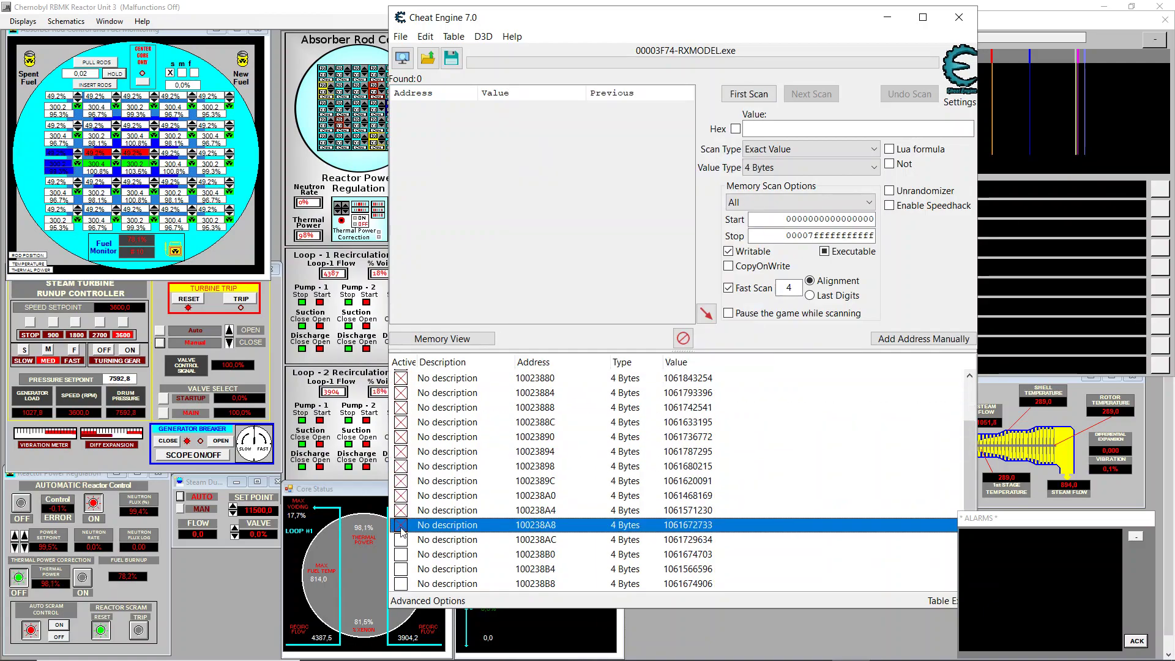
click(401, 540)
click(401, 554)
click(401, 569)
click(401, 583)
scroll(401, 582, down, 2)
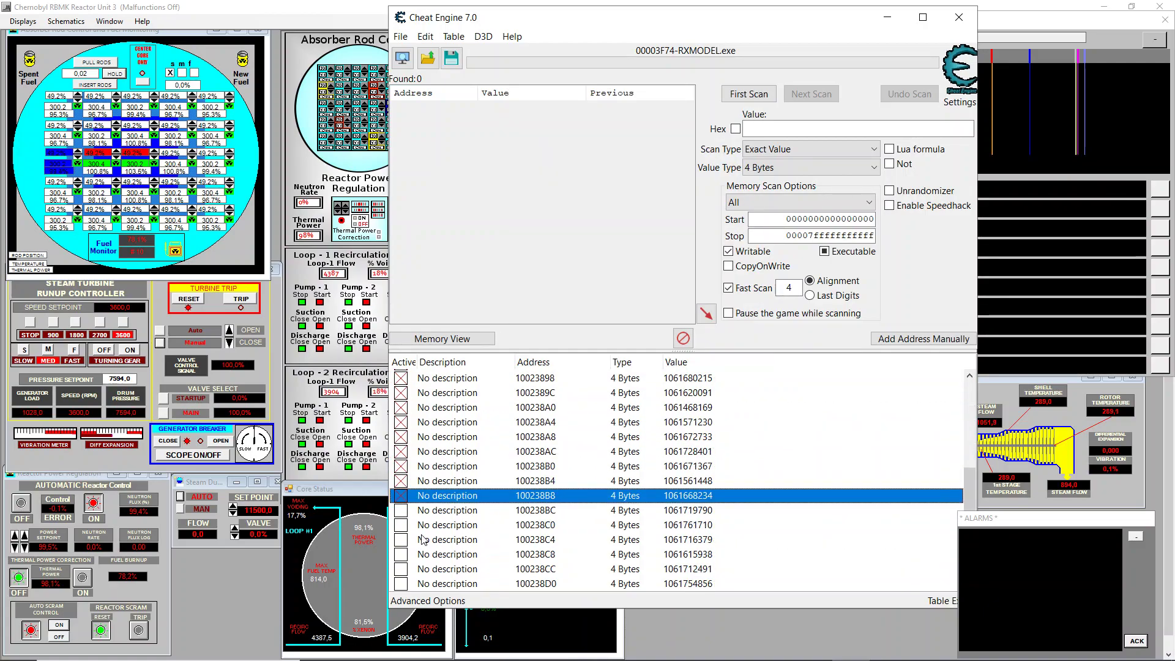
click(401, 509)
click(400, 524)
click(401, 539)
click(400, 554)
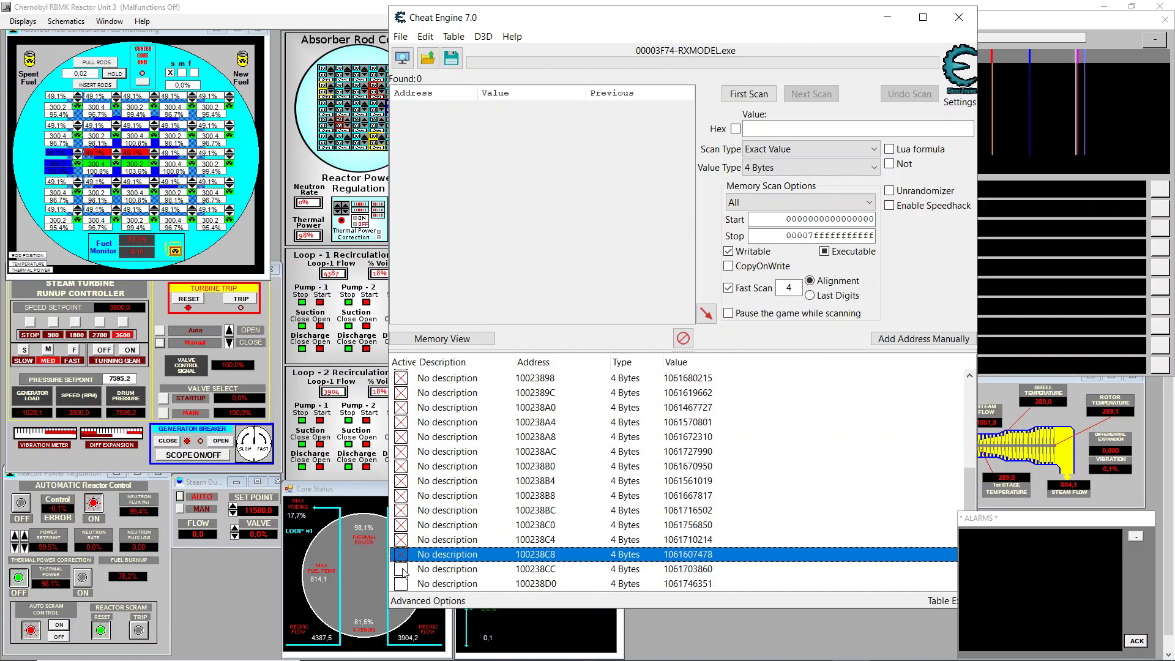
click(401, 568)
click(400, 584)
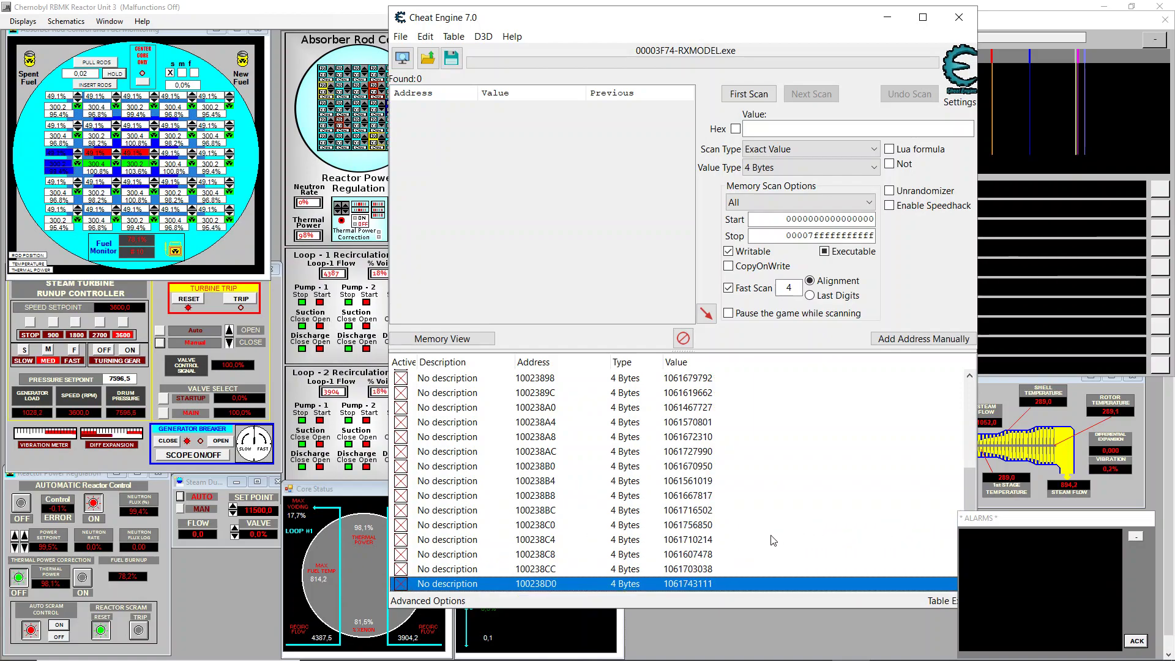
View the editable value of record 100238C4 without changing it, and return to the reactor simulator
double_click(688, 540)
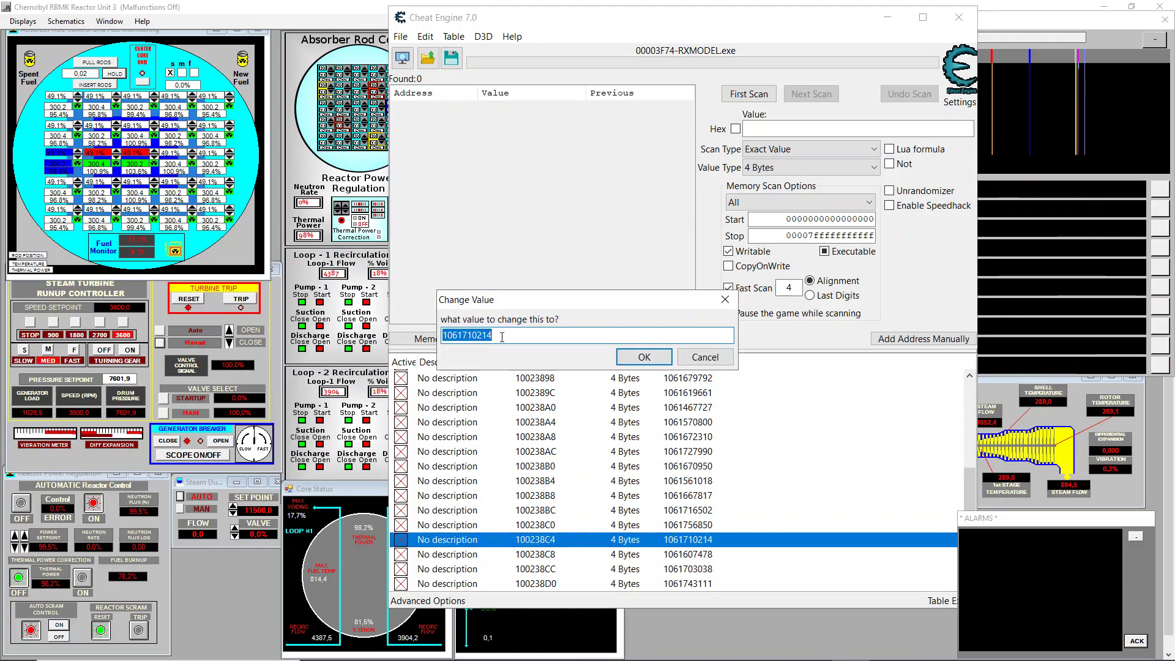
click(725, 299)
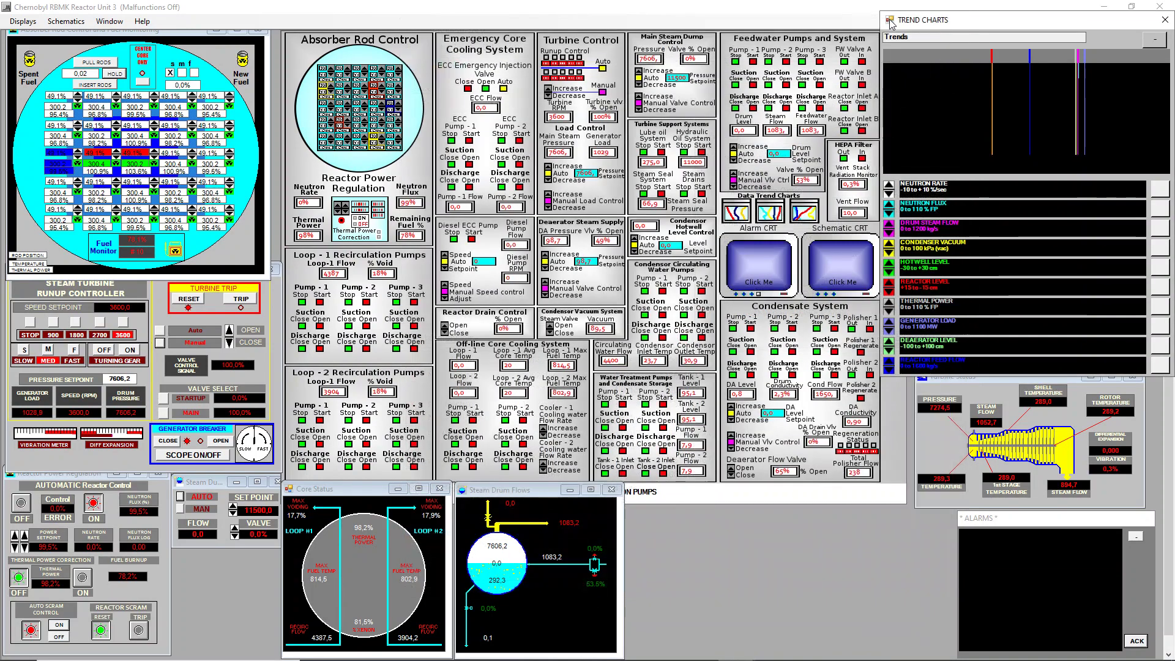
click(888, 19)
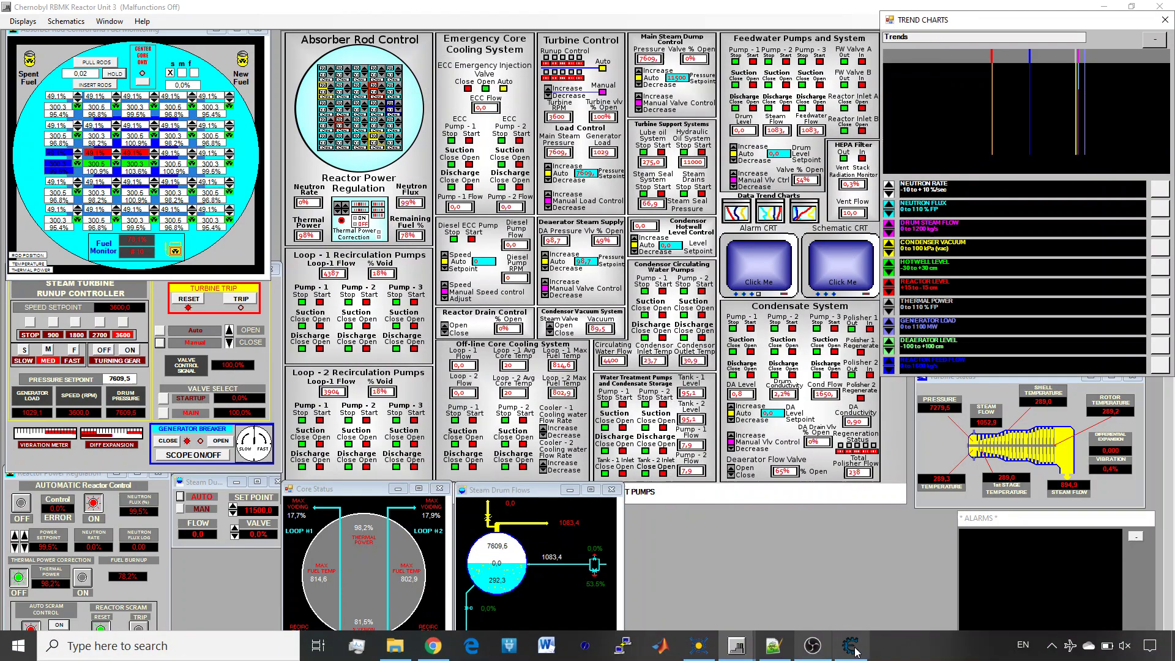
Switch between Cheat Engine and the reactor simulator to check the frozen records against the core readings
click(850, 653)
scroll(704, 483, up, 4)
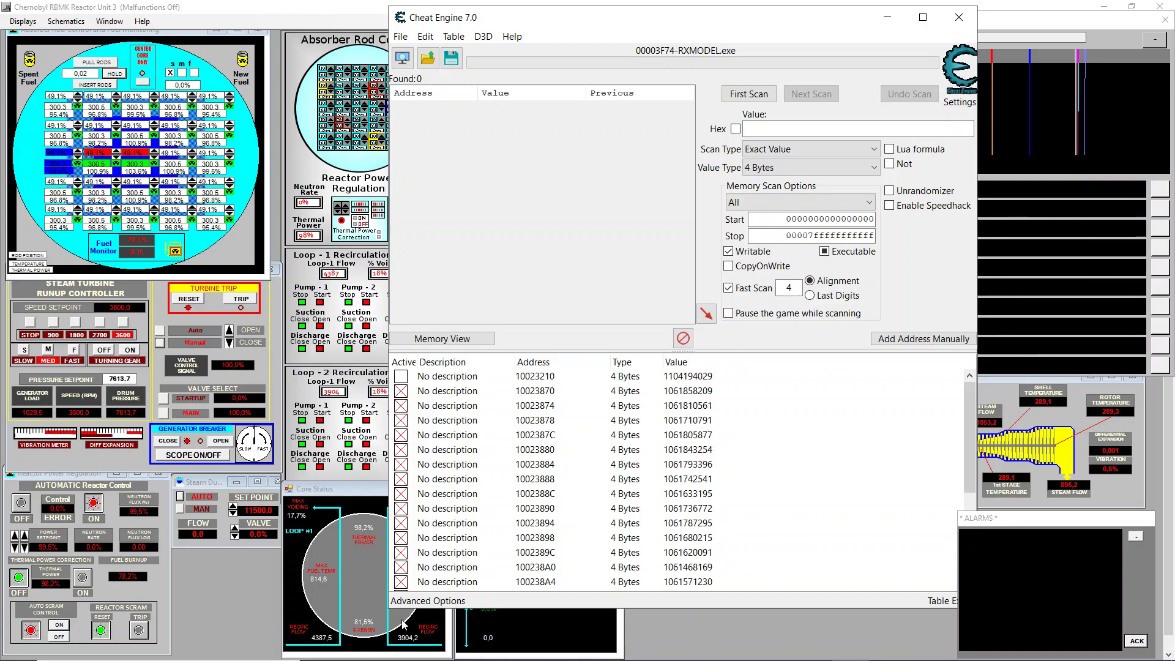
scroll(482, 472, down, 2)
scroll(484, 474, up, 2)
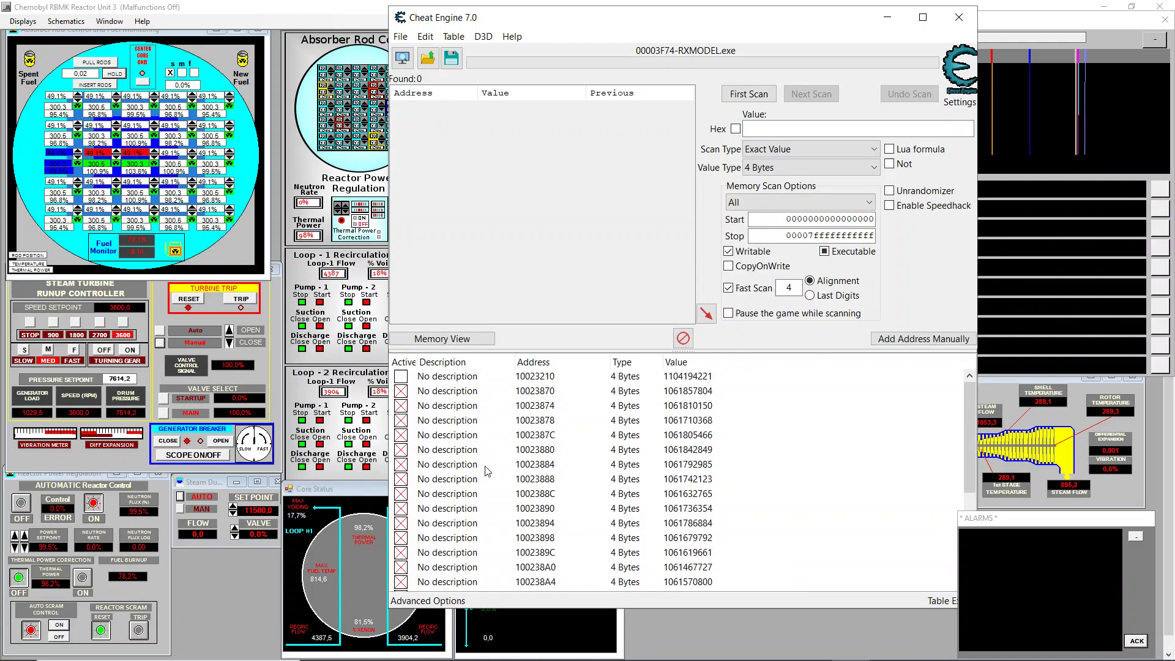
click(891, 21)
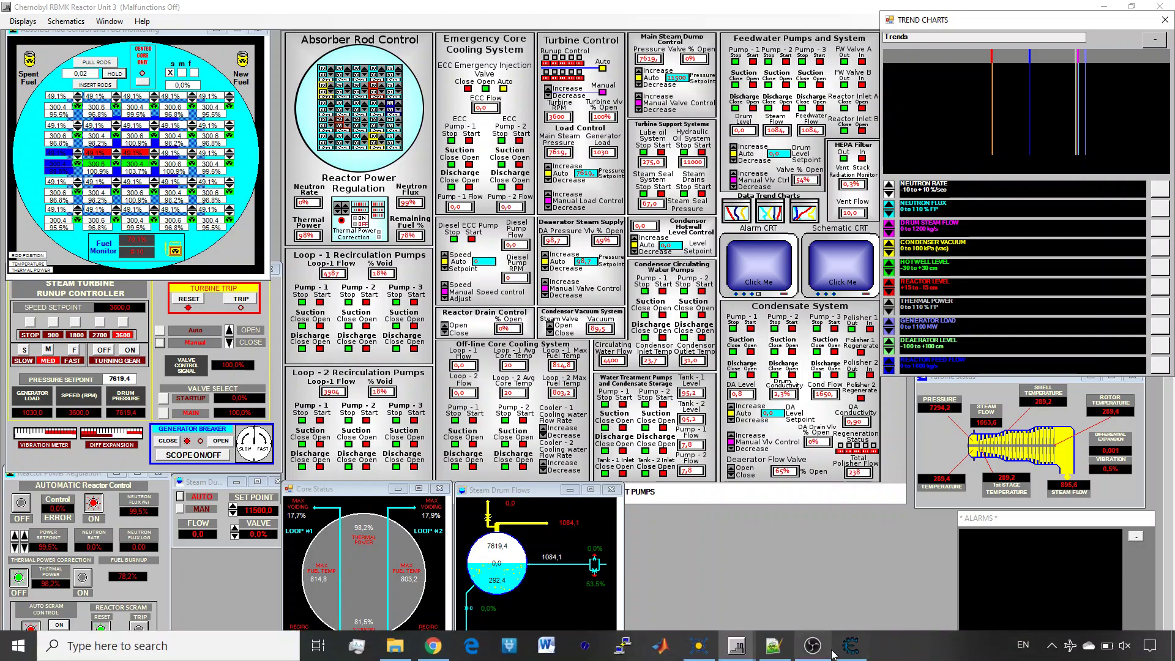
click(848, 646)
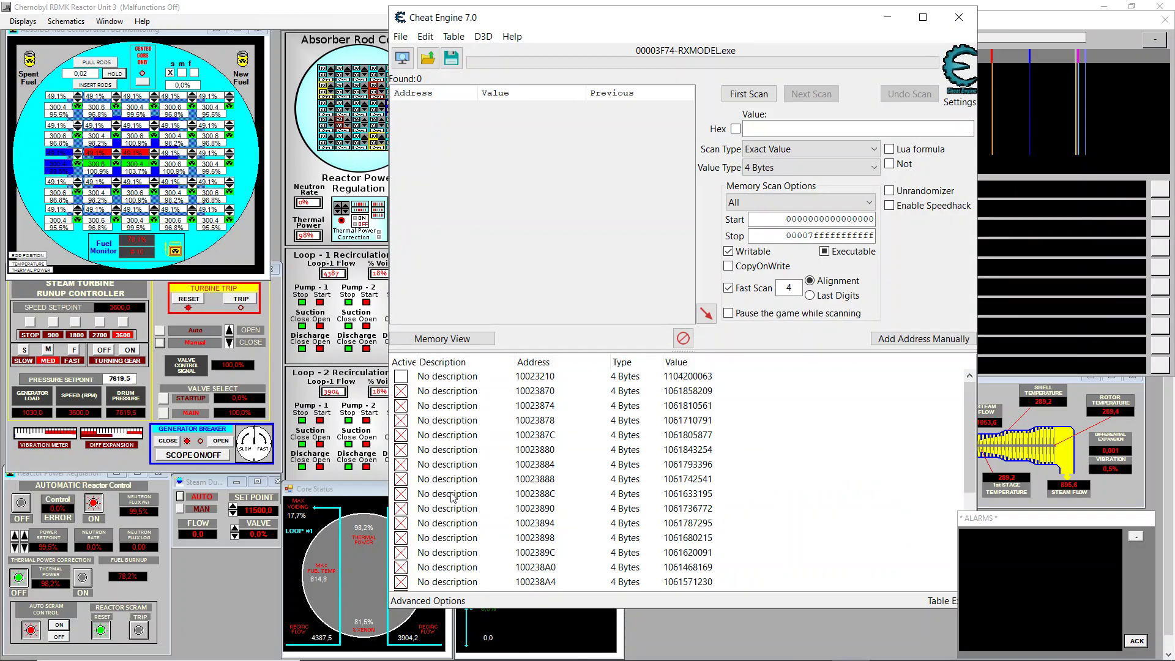
click(887, 24)
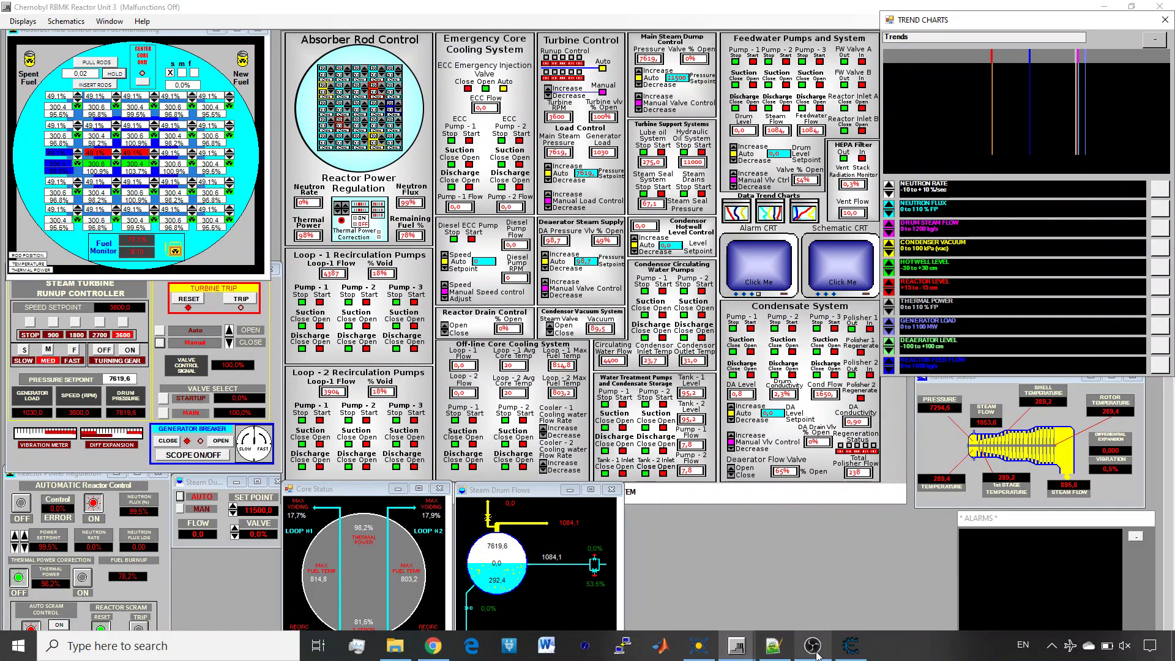
click(817, 654)
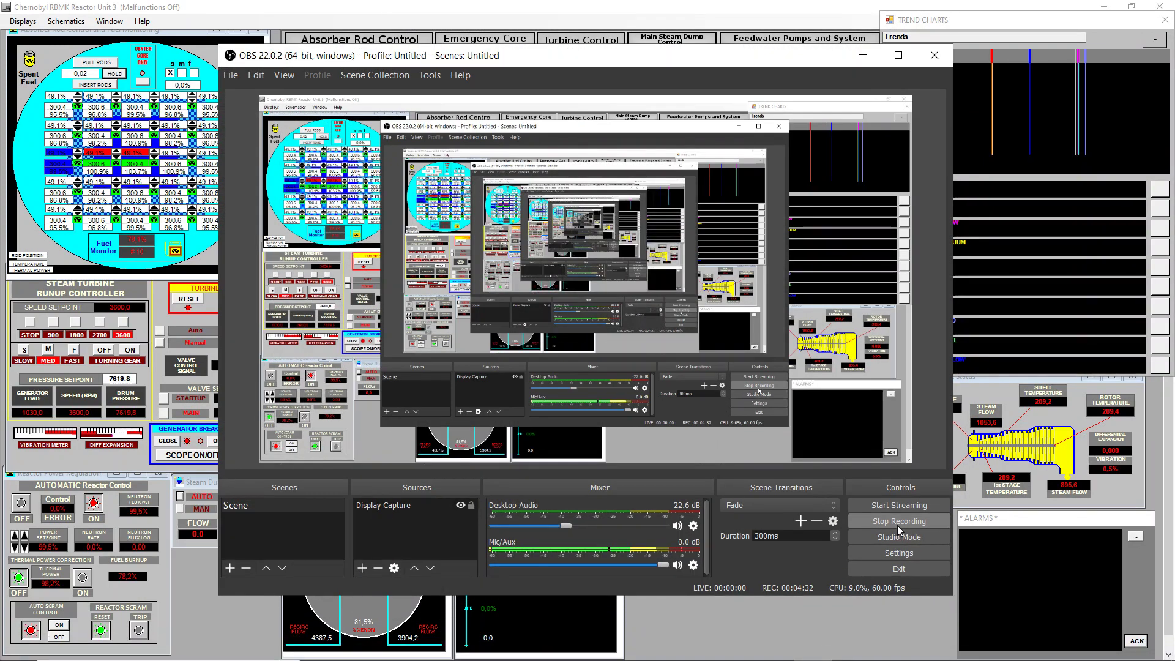